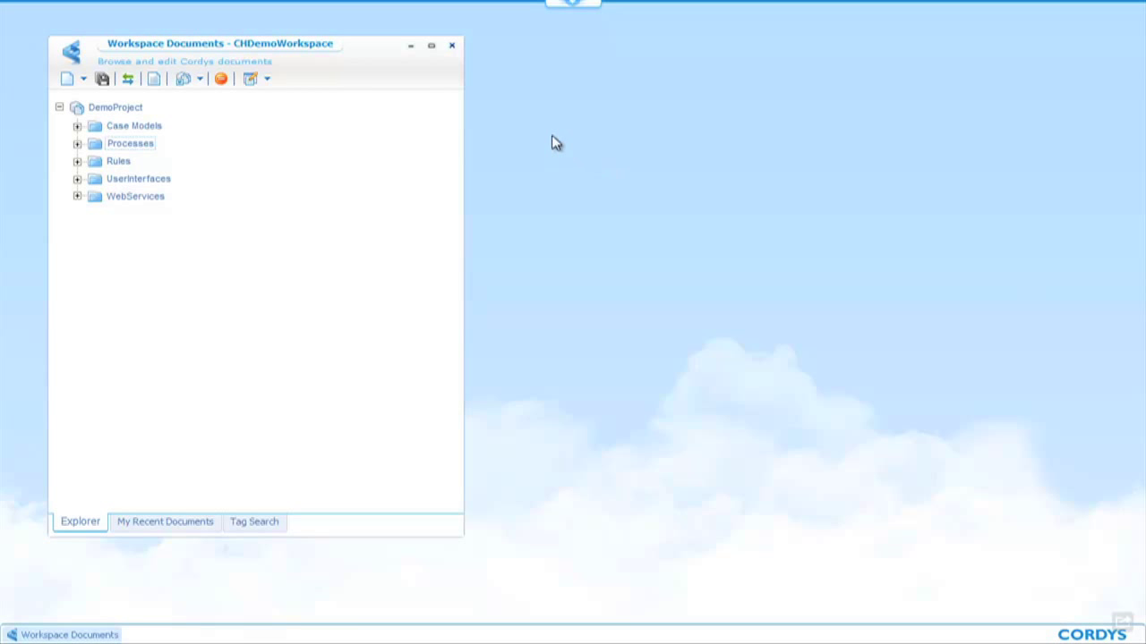
Create a new business process model in the Processes folder
right_click(119, 146)
mouse_move(213, 182)
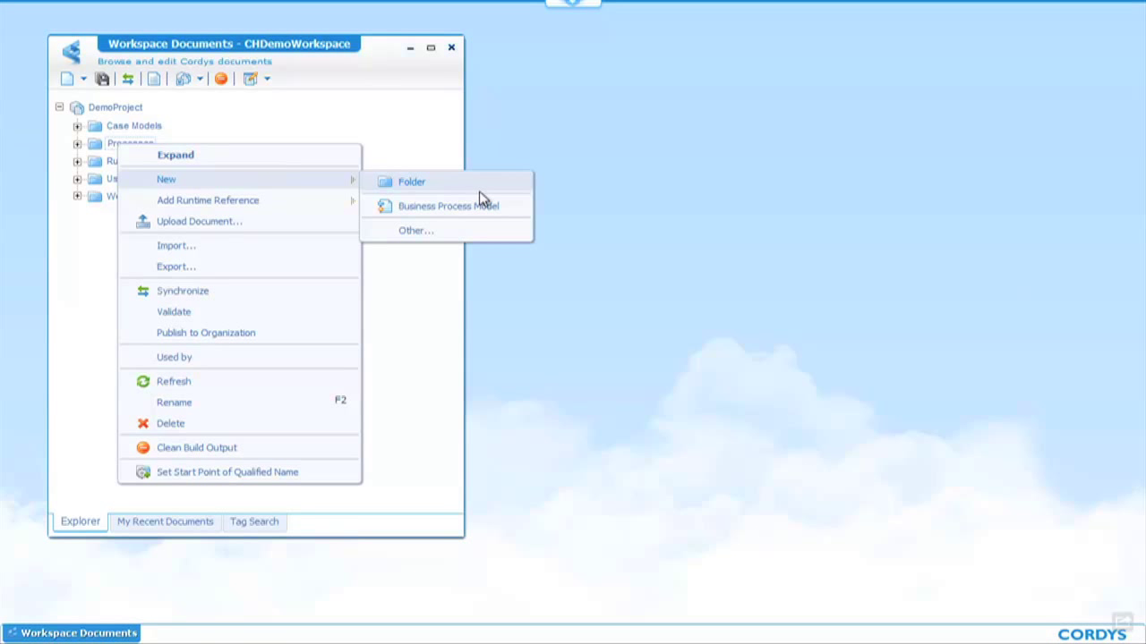
left_click(439, 213)
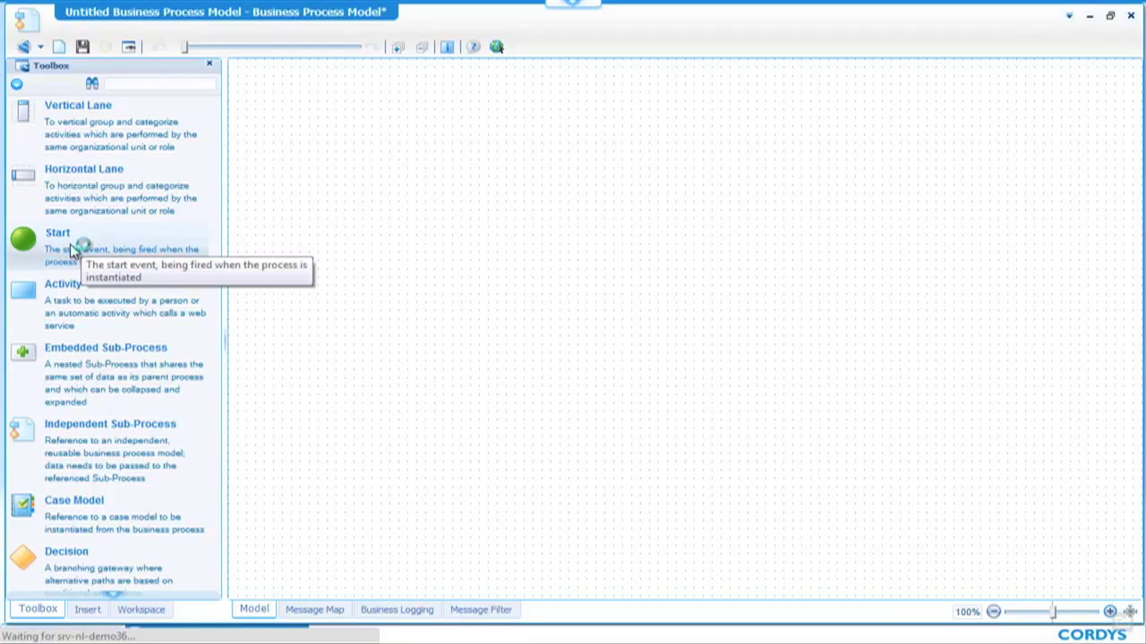
Add a start event, a 'Get Order Details' activity and a 'Large Order' decision
left_click_drag(195, 247, 313, 157)
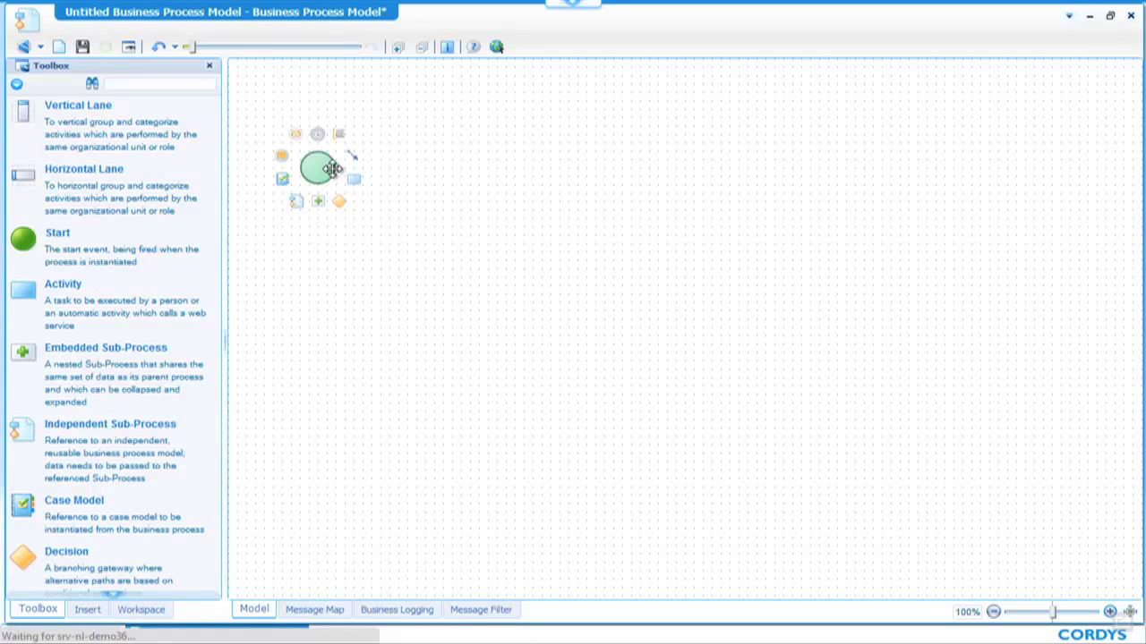
left_click_drag(351, 190, 417, 164)
double_click(460, 168)
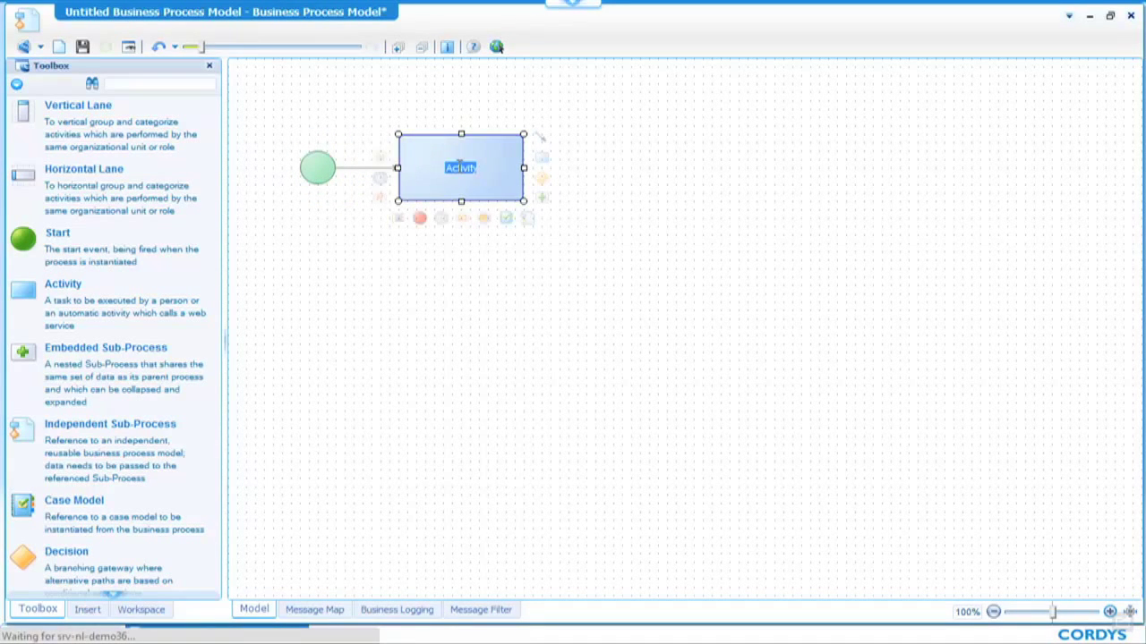
type("Get Order Details")
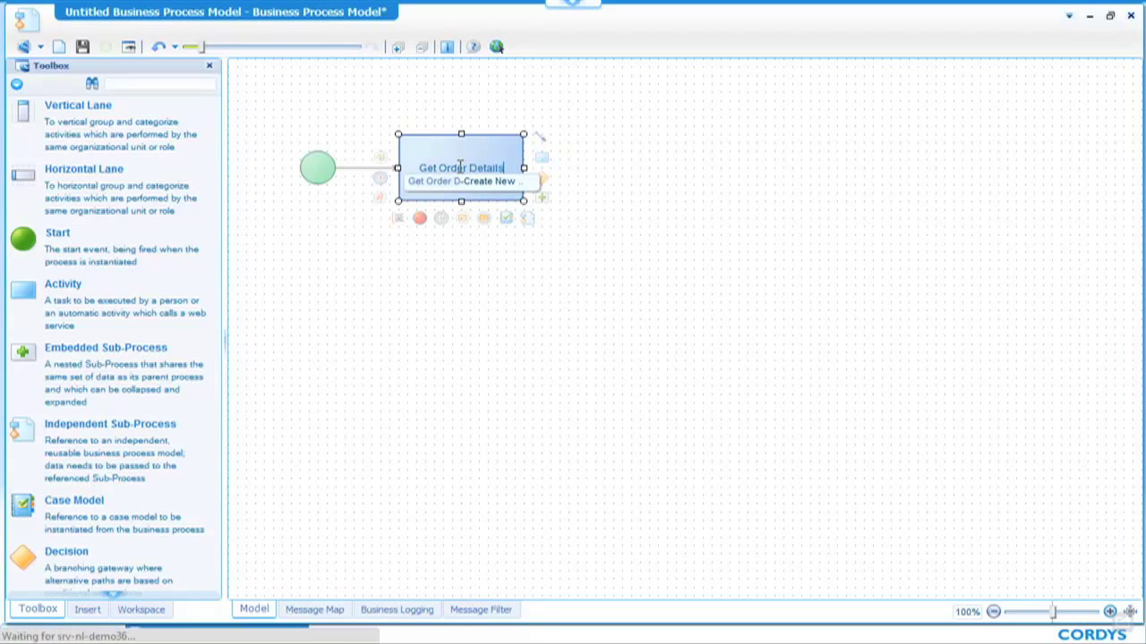
left_click(542, 179)
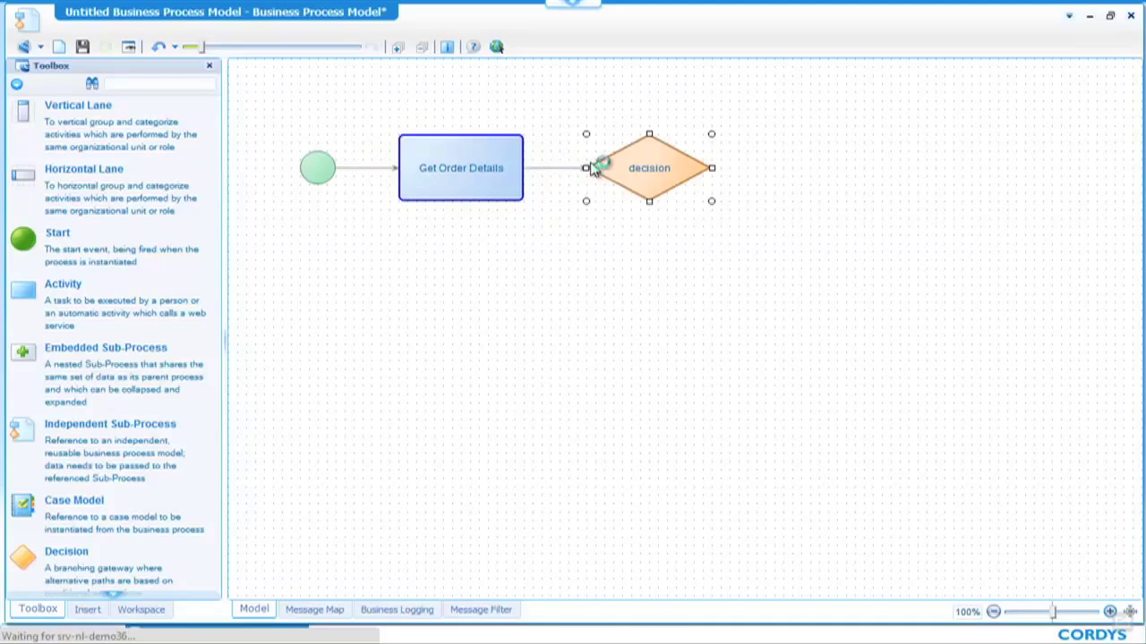
double_click(621, 170)
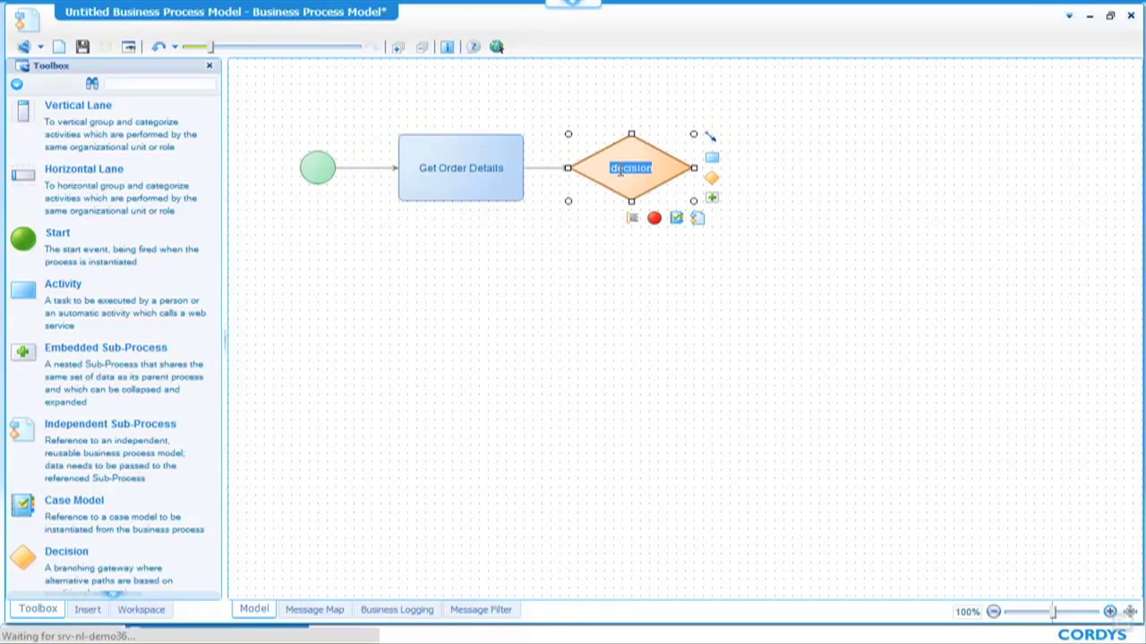
type("Large Order")
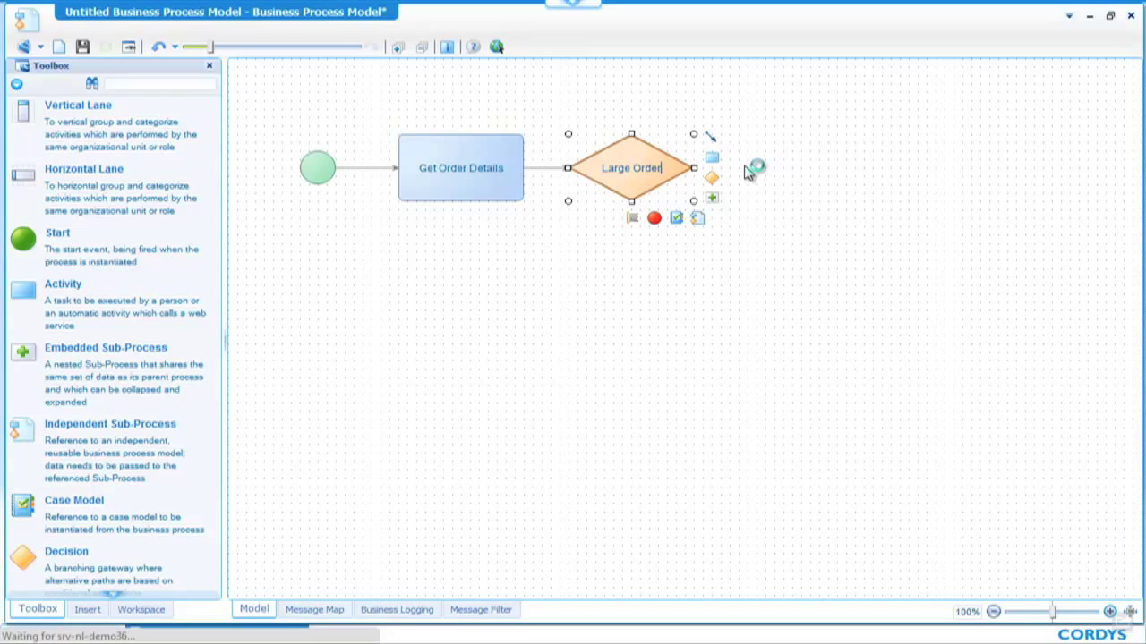
Save the model under the name 'Order Process' in DemoProject/Processes
left_click(772, 178)
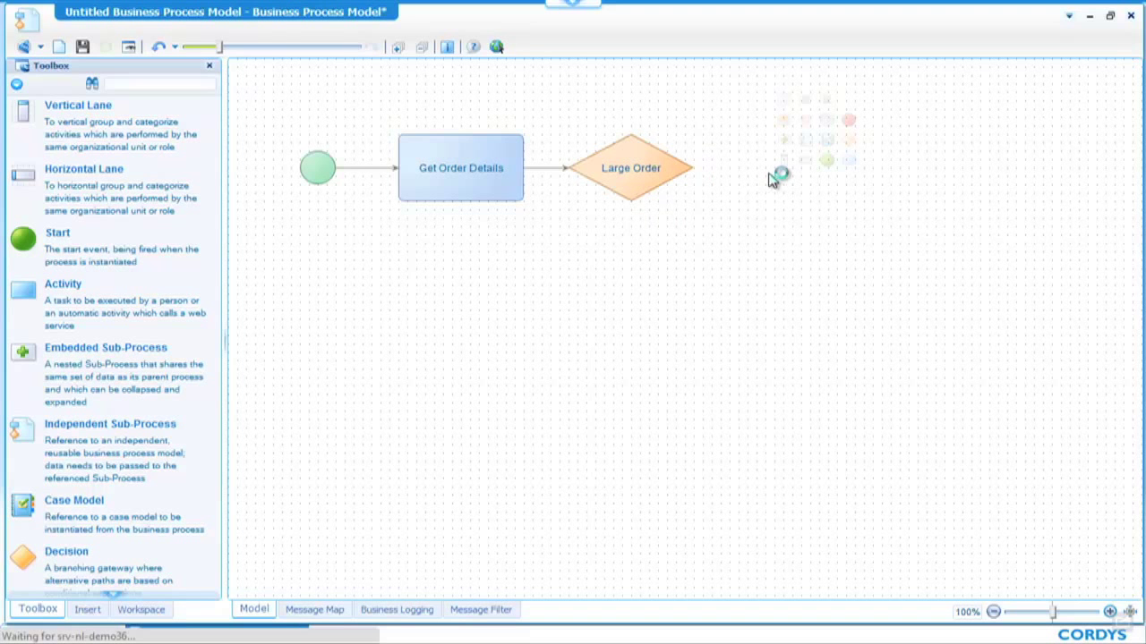
left_click(80, 47)
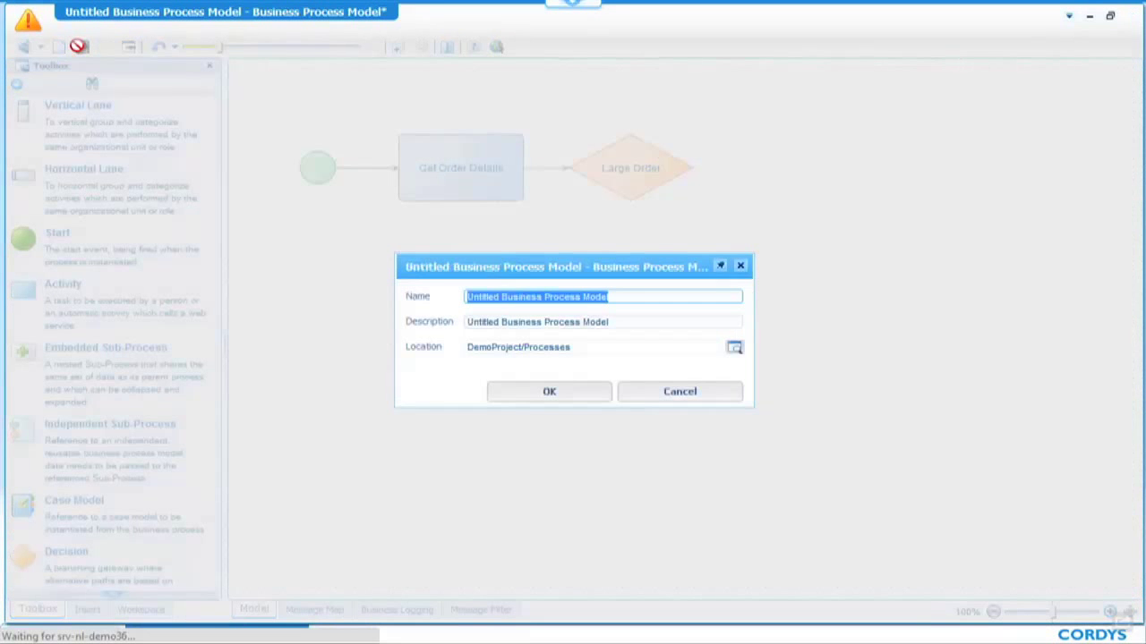
type("Order")
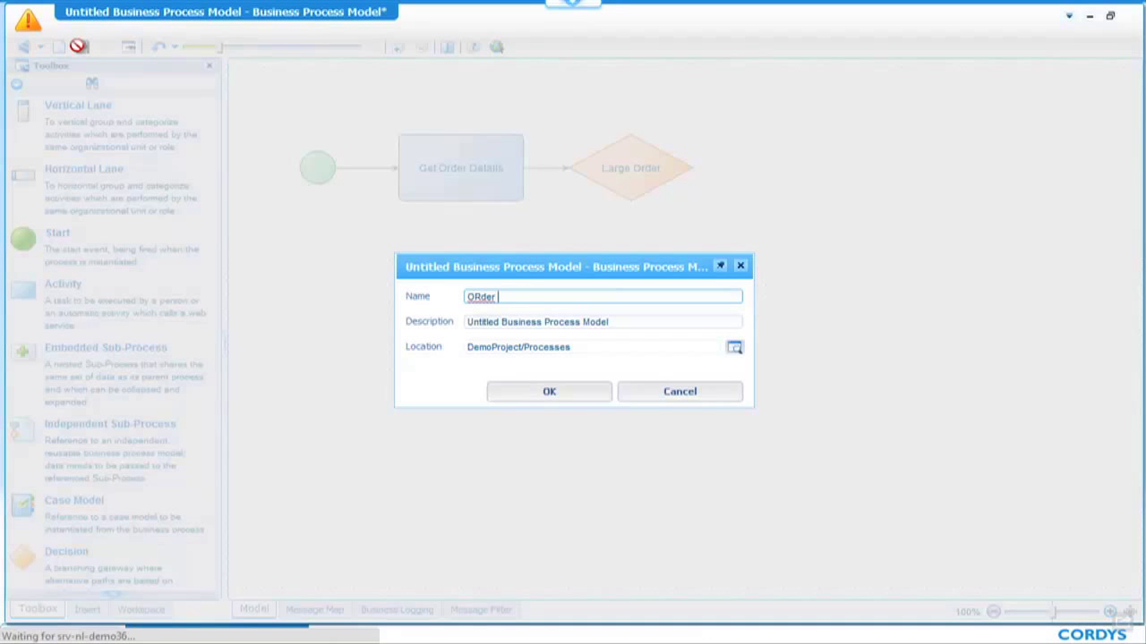
key("BackSpace")
key("BackSpace")
key("BackSpace")
key("BackSpace")
type("rder Wi")
key("BackSpace")
key("BackSpace")
type("Process")
key("Tab")
left_click(512, 392)
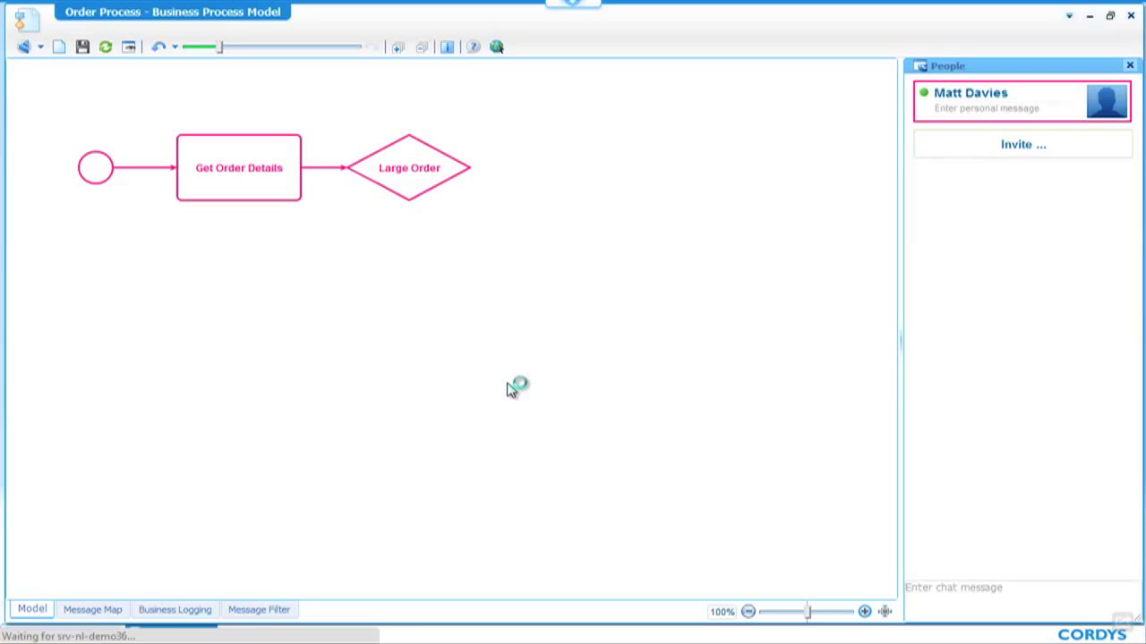
Invite the colleague by name and share the model with Modify permission
mouse_move(969, 111)
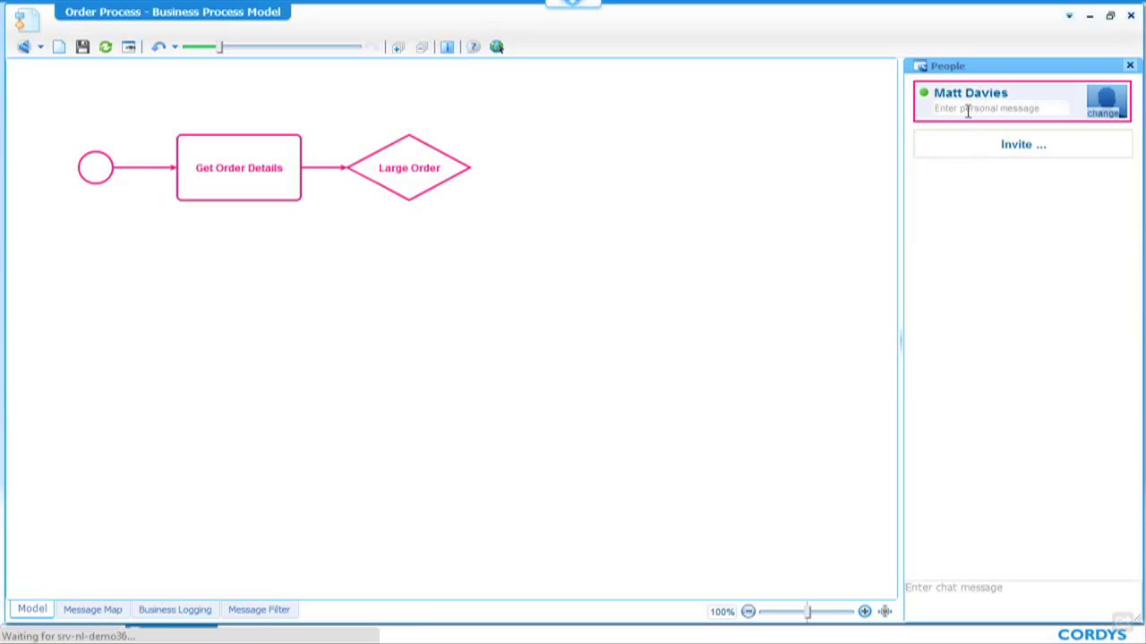
left_click(1016, 149)
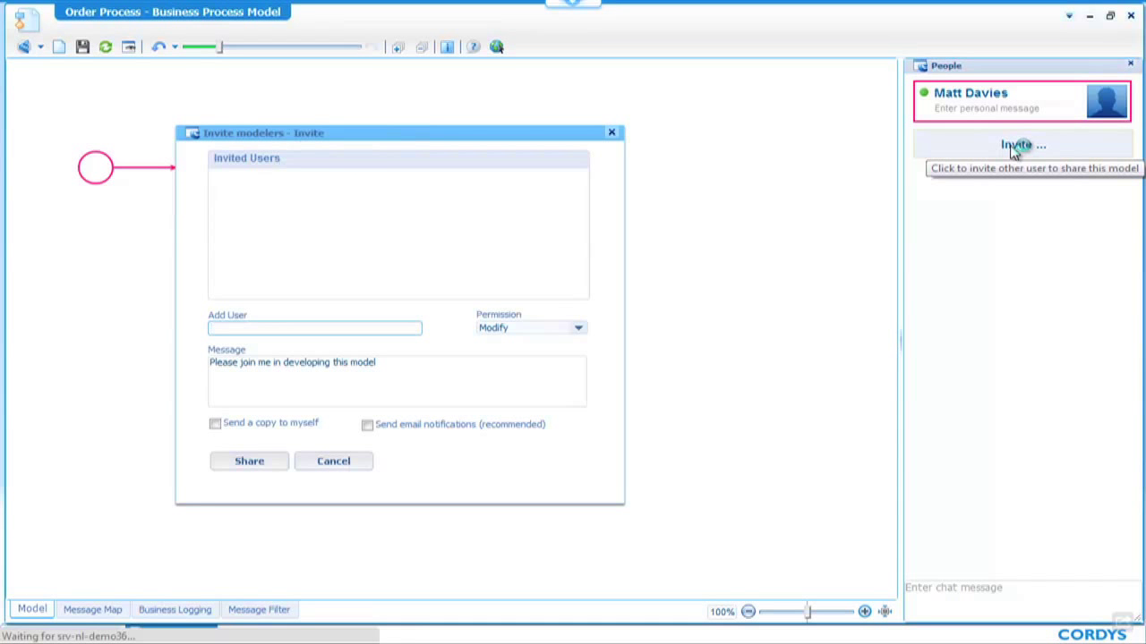
type("chris")
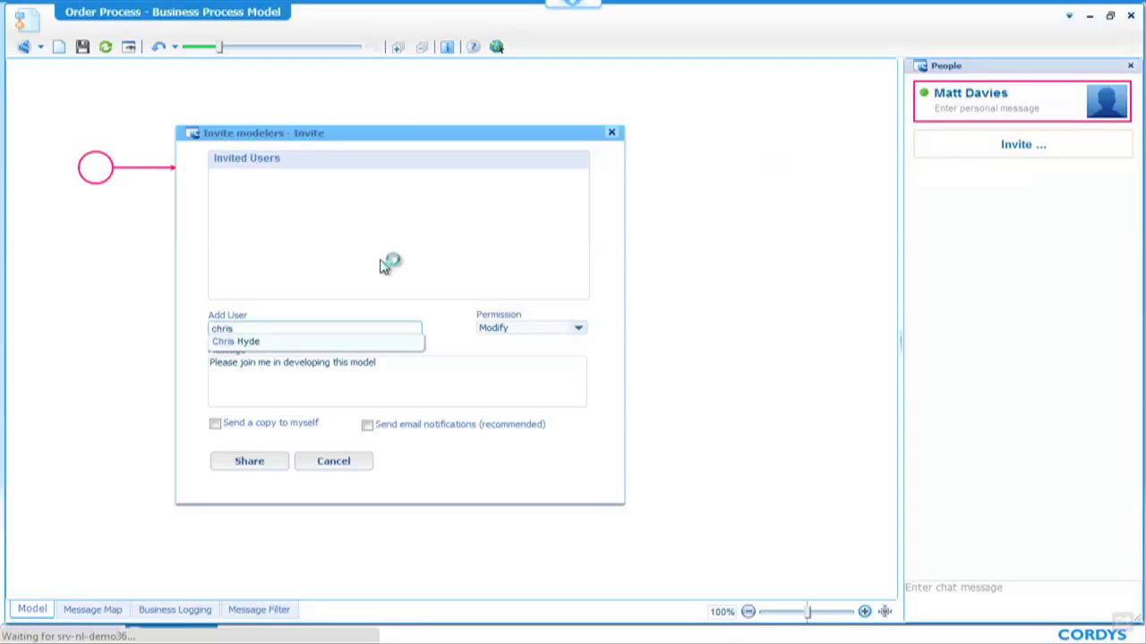
left_click(268, 345)
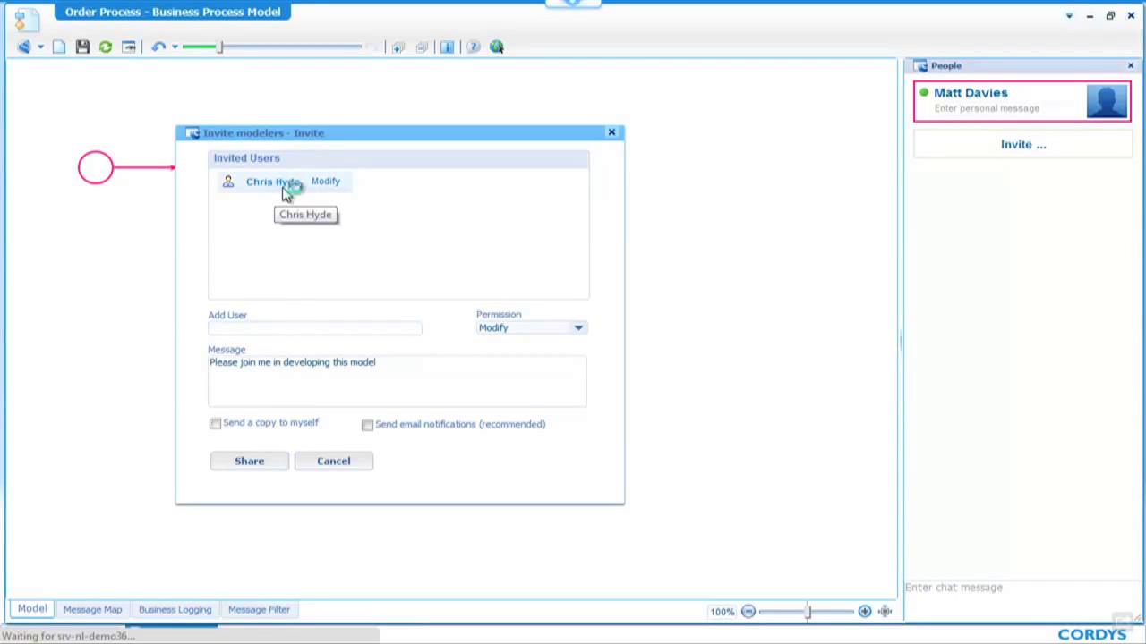
left_click(580, 329)
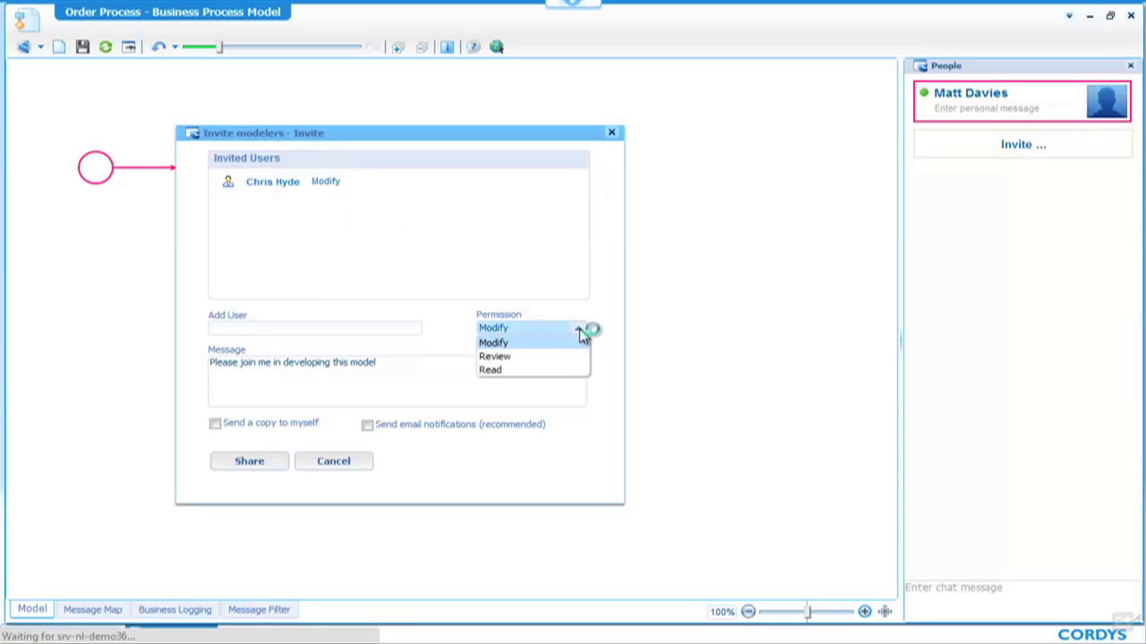
left_click(522, 343)
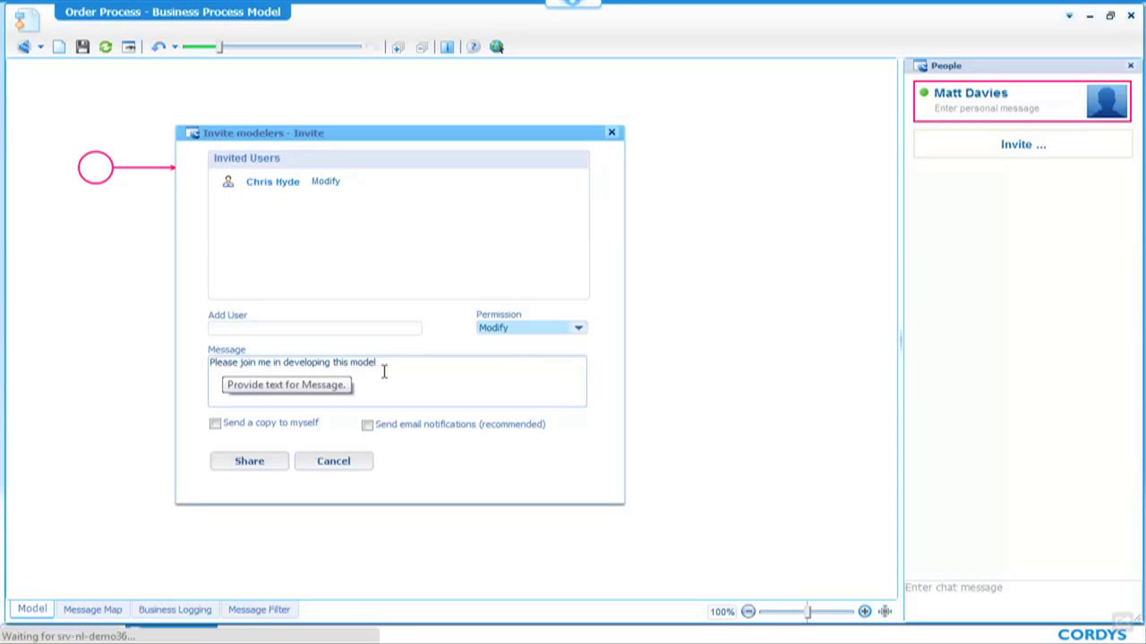
left_click(241, 464)
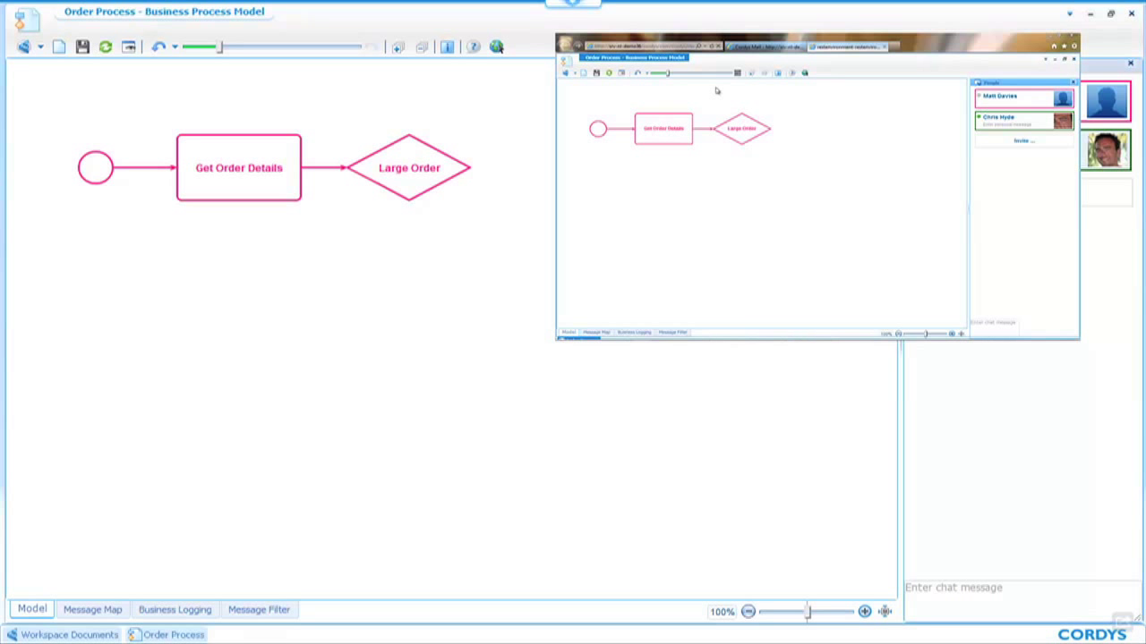
Send a chat message asking the colleague to help with this model
left_click(970, 595)
type("Hi chri")
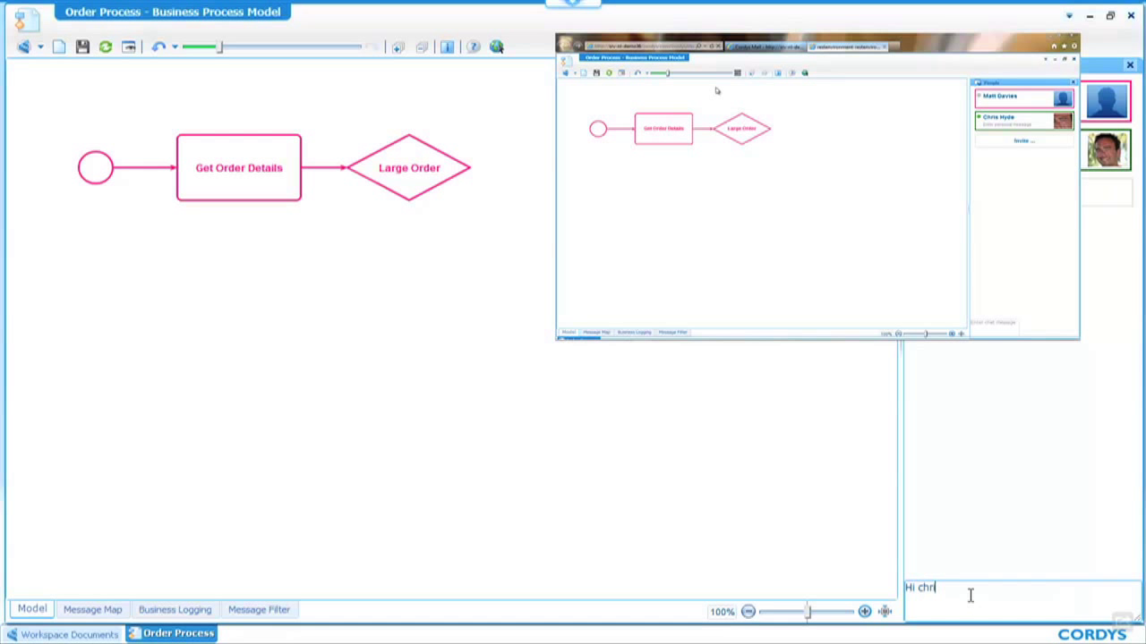
type("s are you able to help me ow")
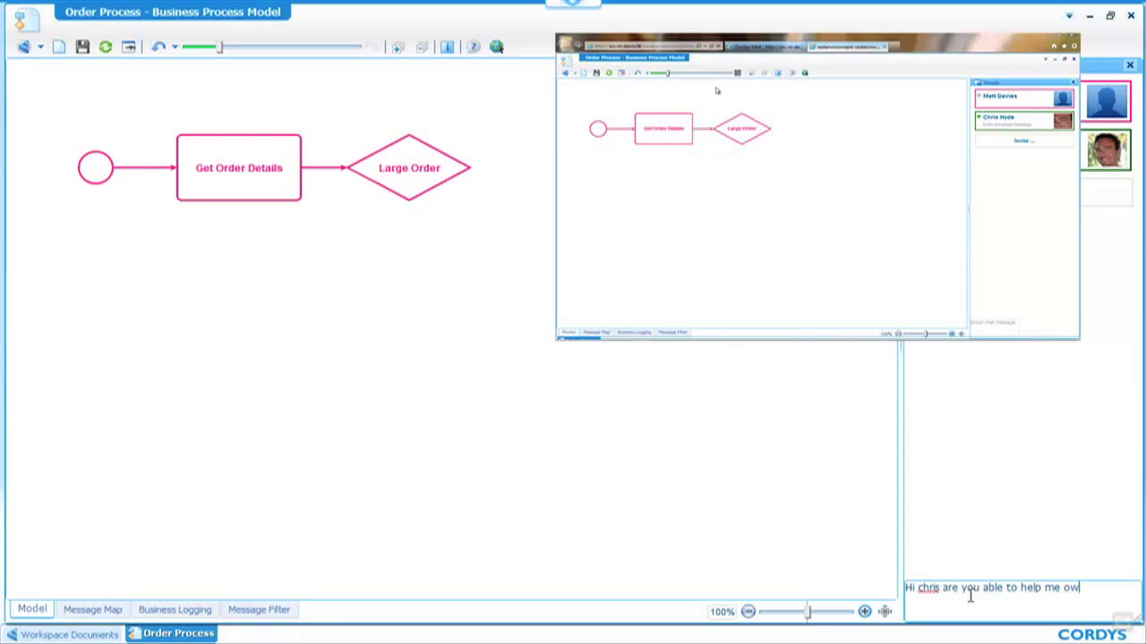
type("th this model.")
key("Return")
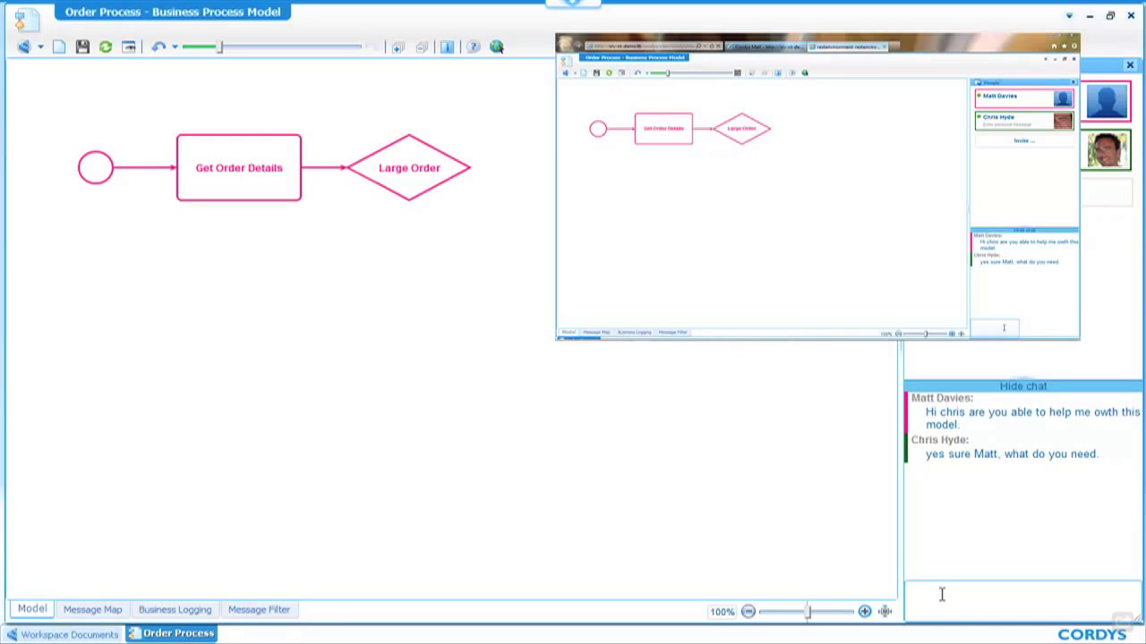
Send a chat message asking them to do the large order side of the process
type("Please do the large order side of hte proces")
key("BackSpace")
key("BackSpace")
key("BackSpace")
key("BackSpace")
key("BackSpace")
key("BackSpace")
key("BackSpace")
key("BackSpace")
key("BackSpace")
key("BackSpace")
type("the process.")
key("Return")
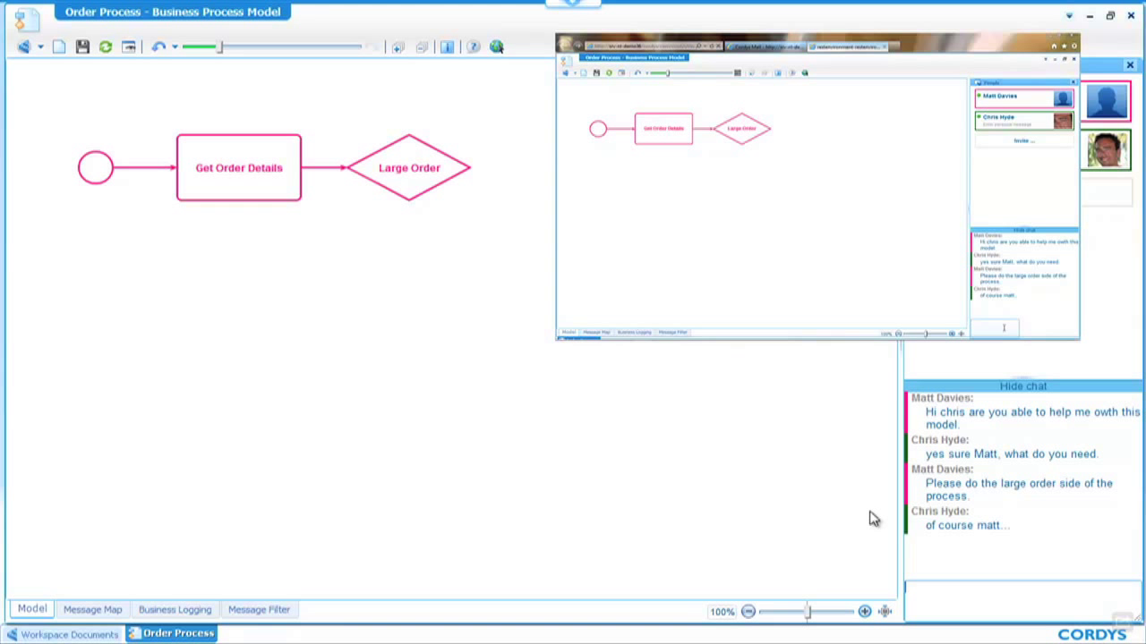
Add a conditional flow from the Large Order decision
left_click(407, 176)
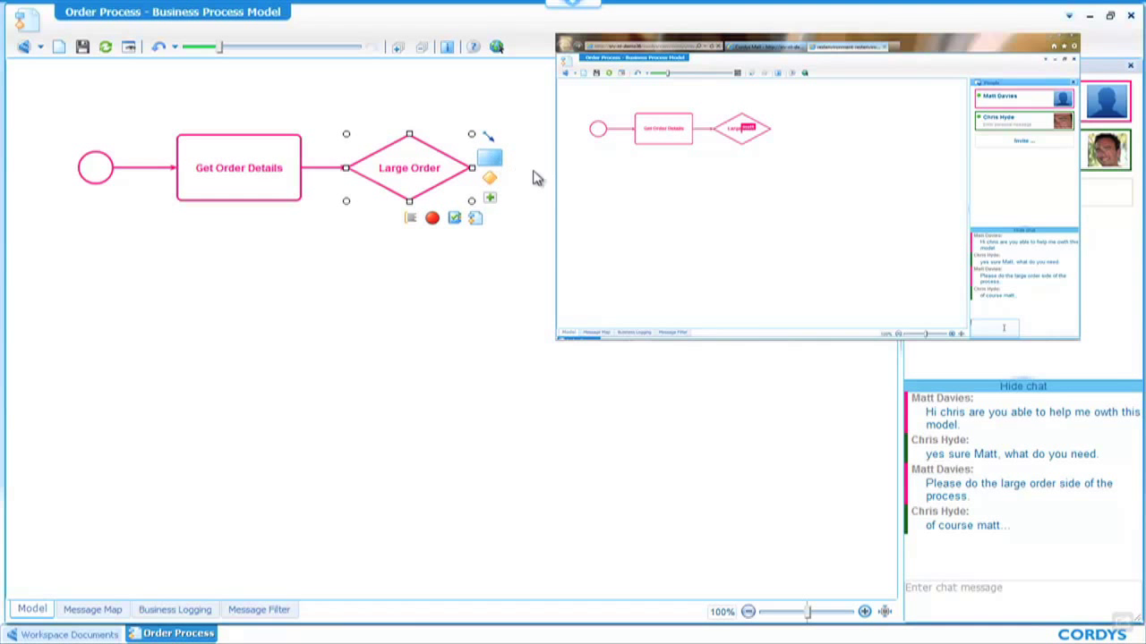
left_click(489, 158)
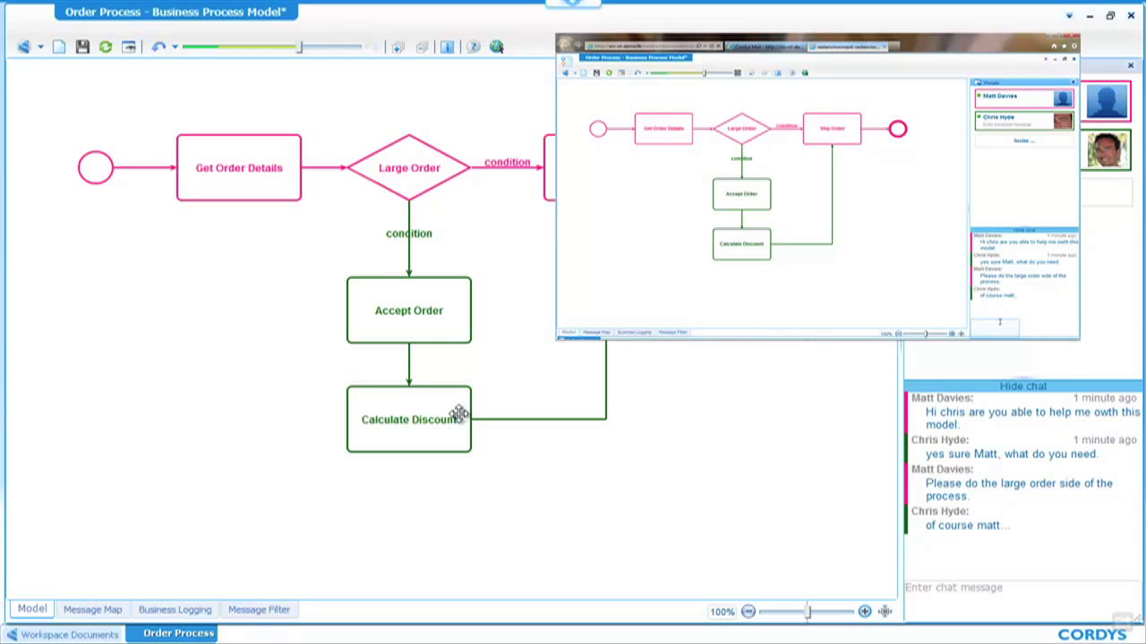
Send the colleague a thank-you chat message
left_click(949, 596)
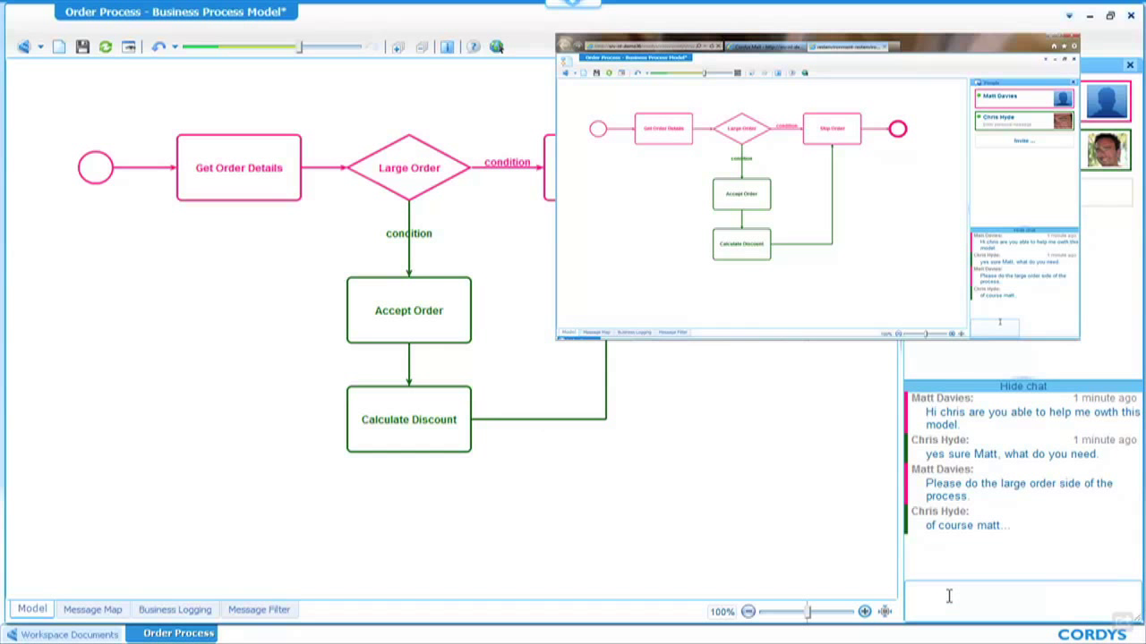
type("Thanks C")
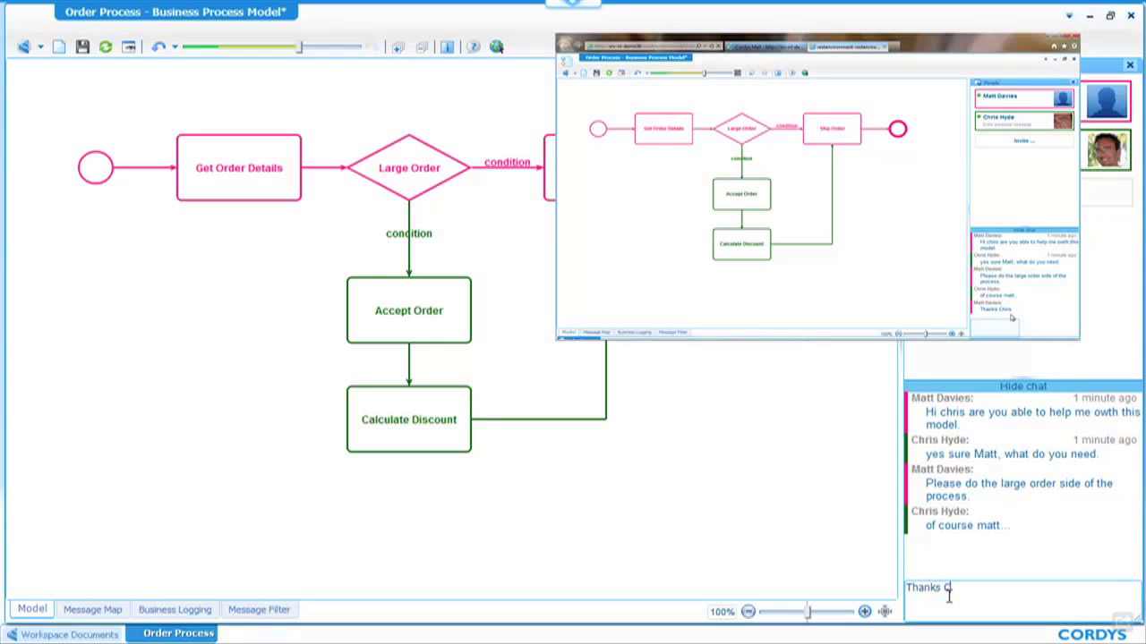
type("hris")
key("Return")
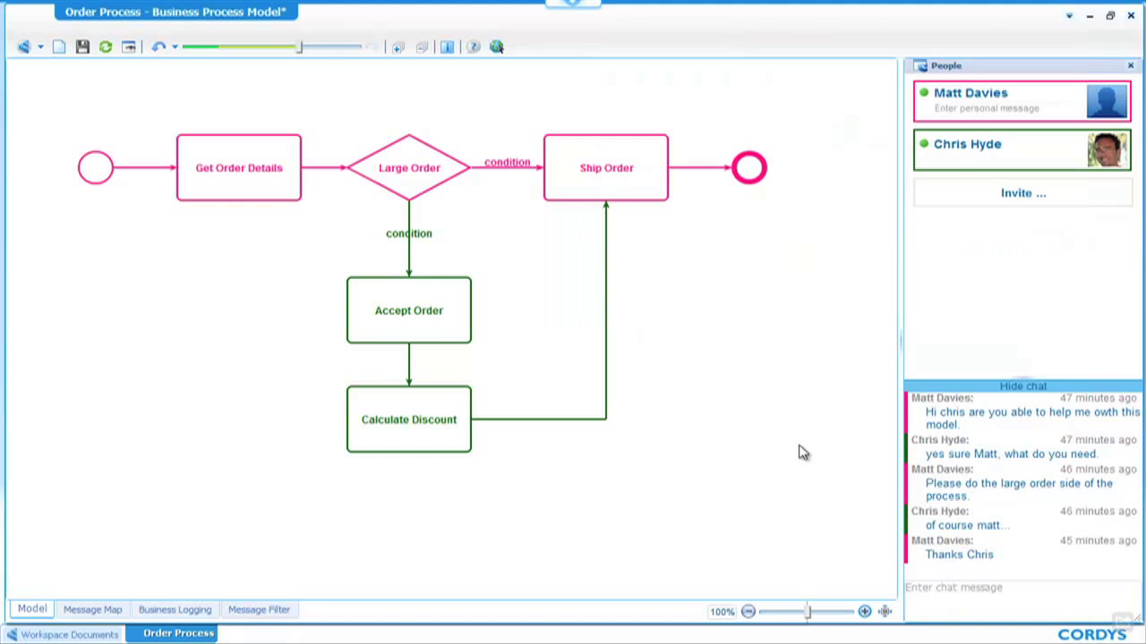
Turn off whiteboard colors to show full colours with grid, and close the People panel
right_click(721, 384)
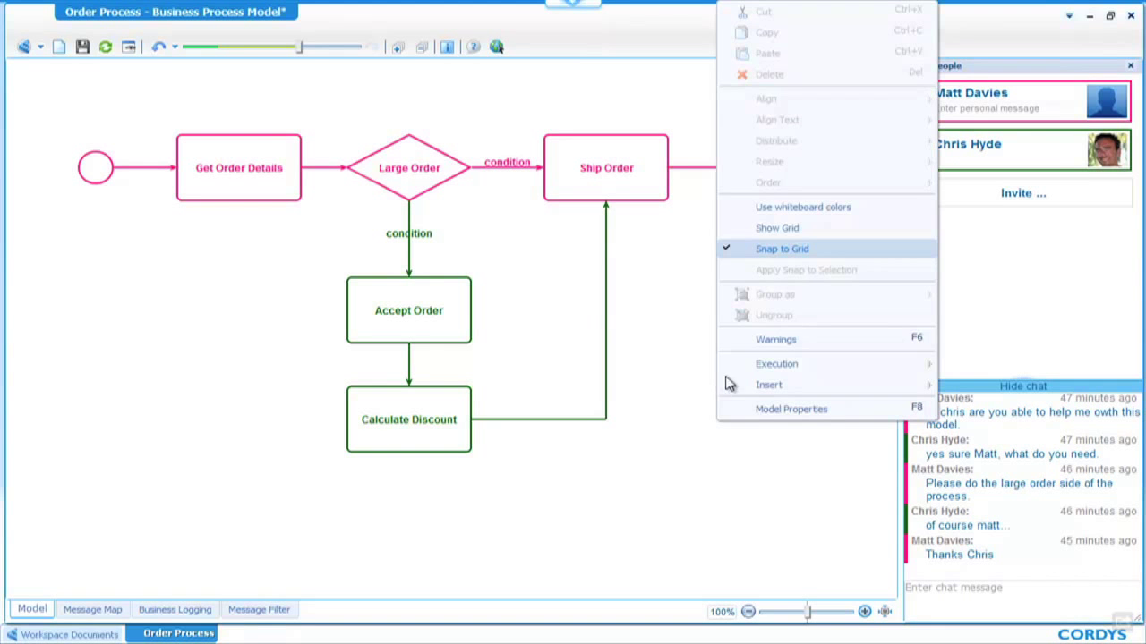
left_click(801, 208)
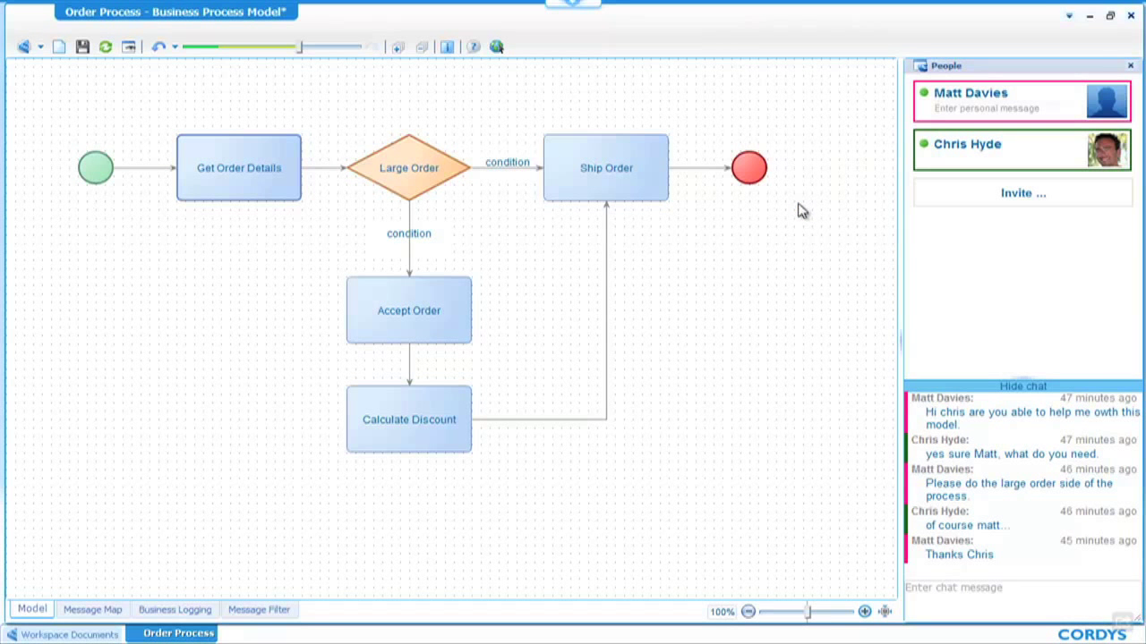
left_click(1130, 66)
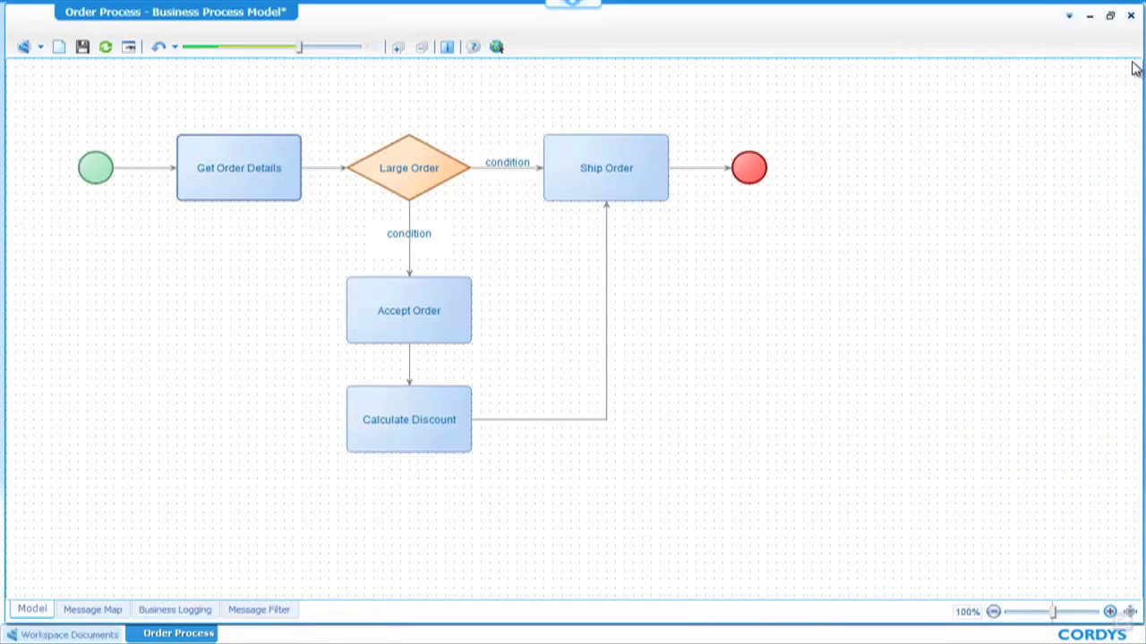